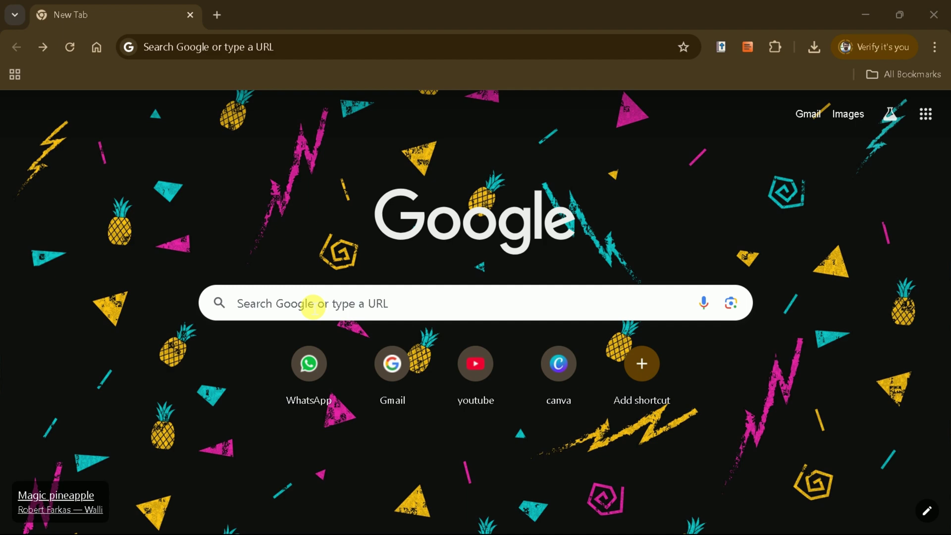
Search Google for wondershare pdfelement and open the official PDFelement website
left_click(313, 304)
type("wo")
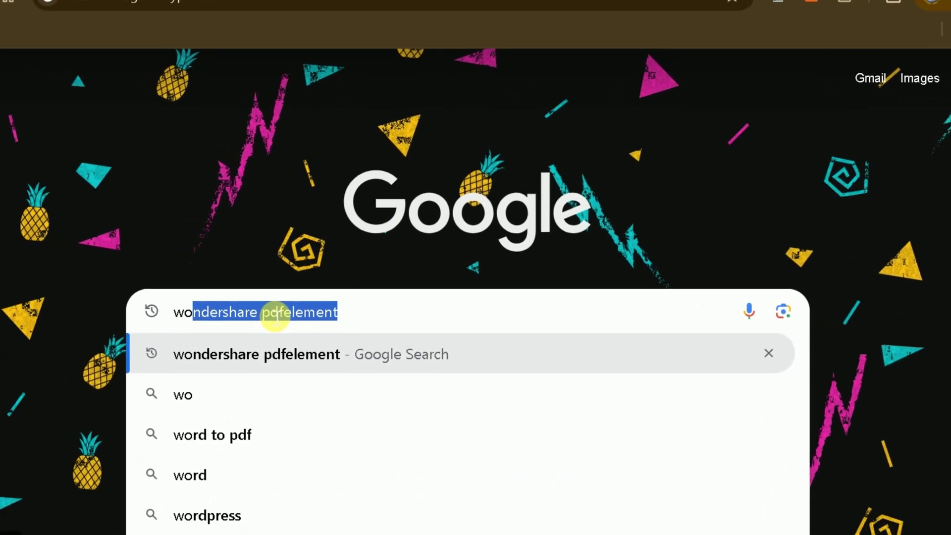
key("Return")
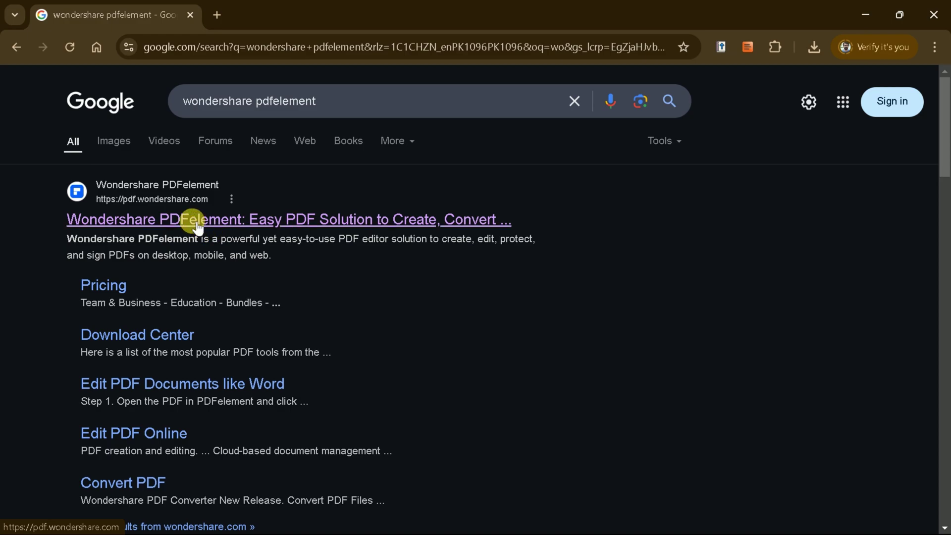
left_click(191, 219)
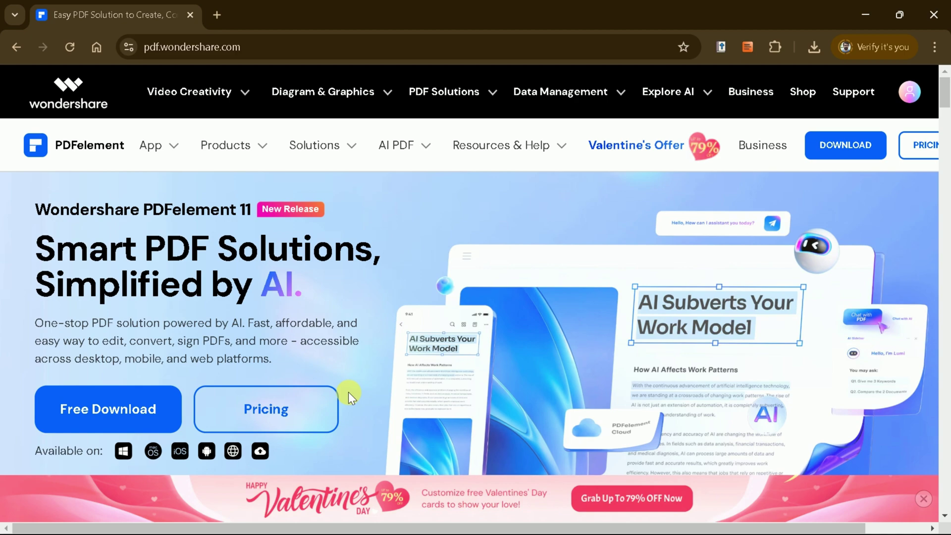
Browse the Edit feature, dismiss the Valentine's popup, and download the pdfelement-pro_setup installer
scroll(350, 396, "down", 5)
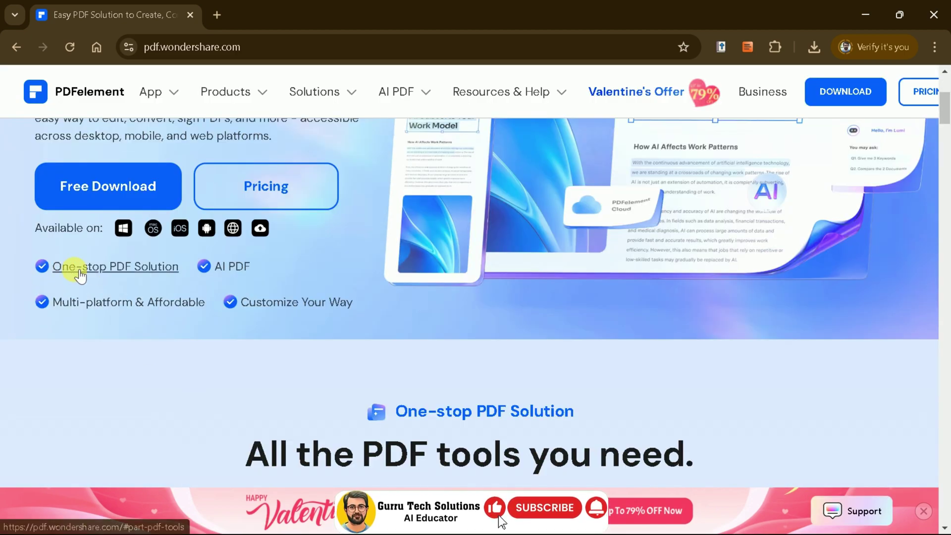
scroll(291, 312, "down", 5)
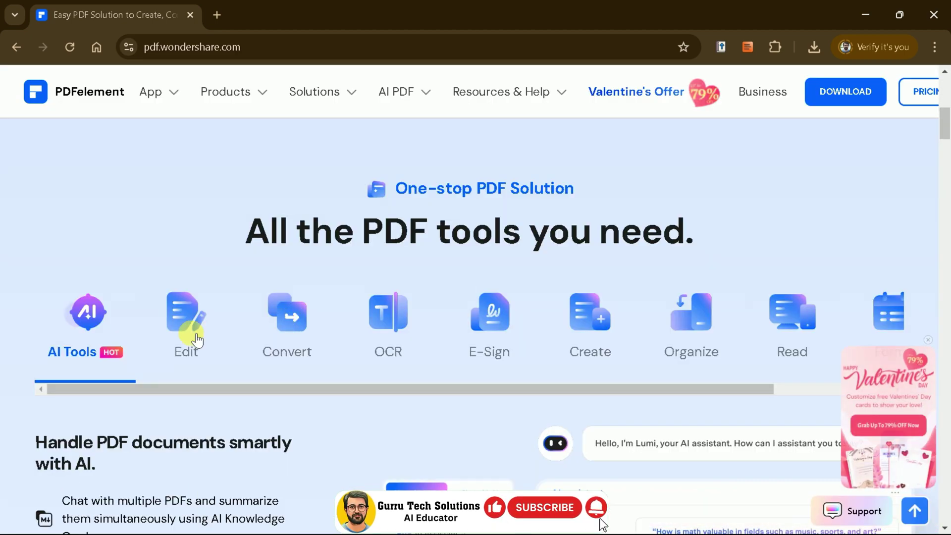
left_click(185, 327)
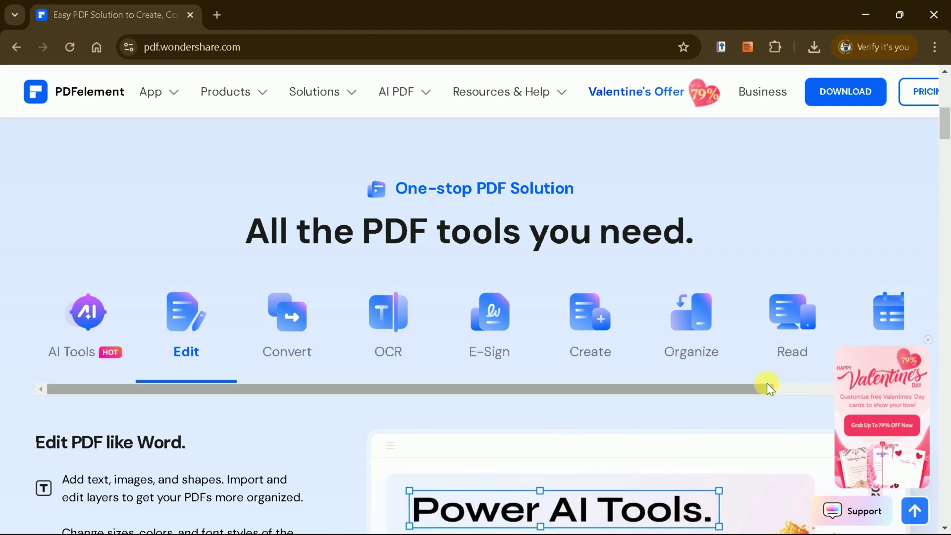
left_click_drag(768, 387, 558, 374)
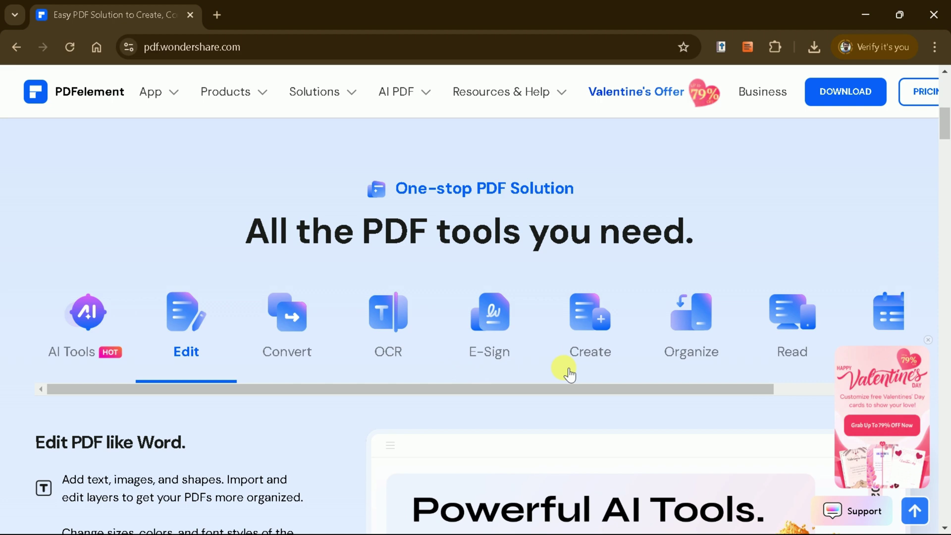
left_click(930, 341)
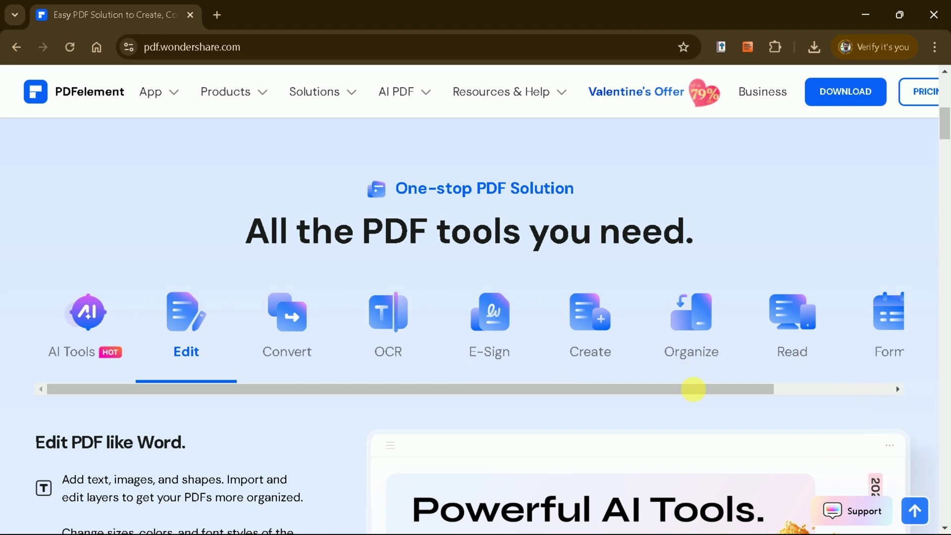
left_click_drag(728, 388, 488, 371)
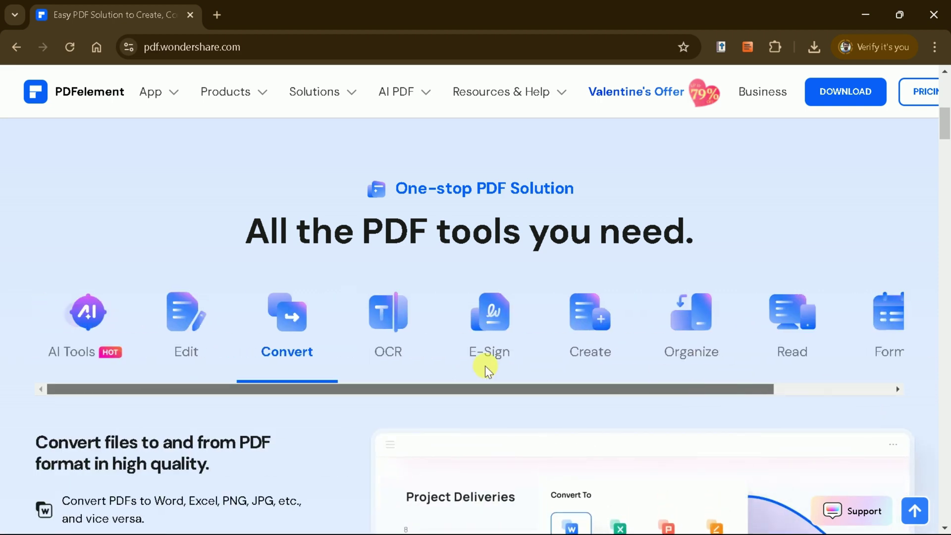
scroll(621, 355, "up", 10)
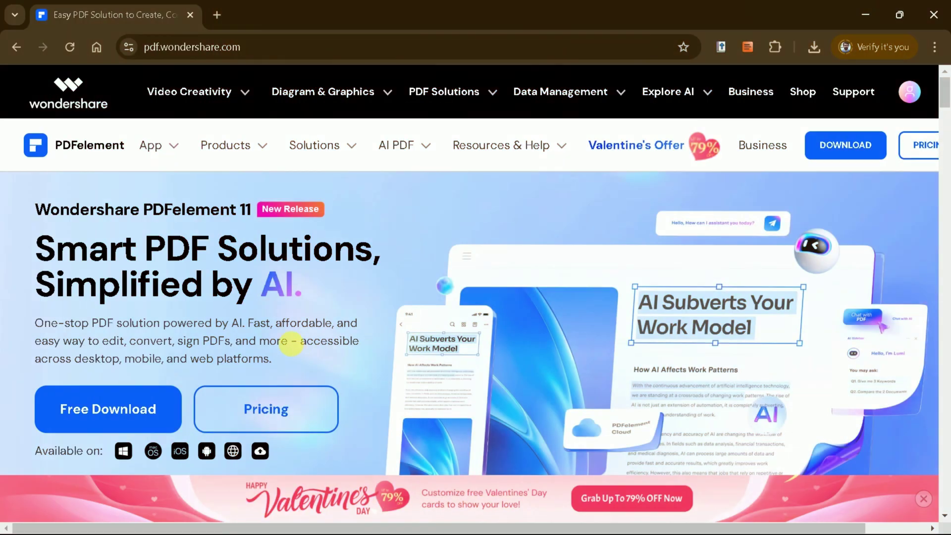
scroll(259, 312, "down", 2)
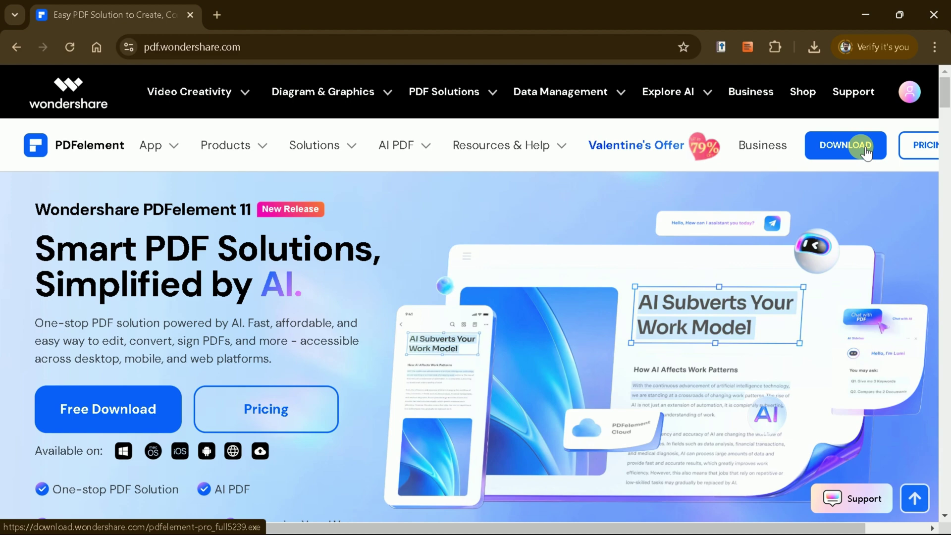
left_click(858, 144)
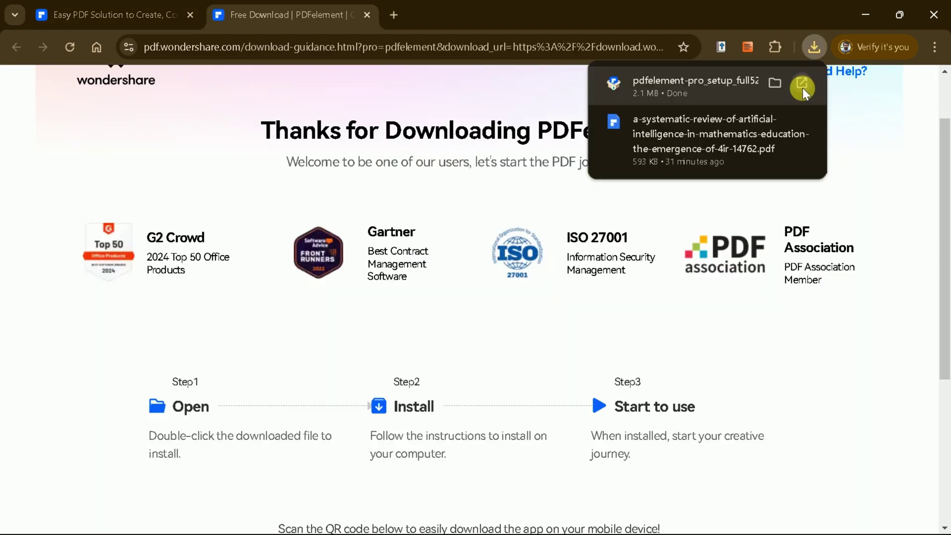
Launch PDFelement from the downloaded setup file and scroll All Tools down to AI Tools
left_click(803, 88)
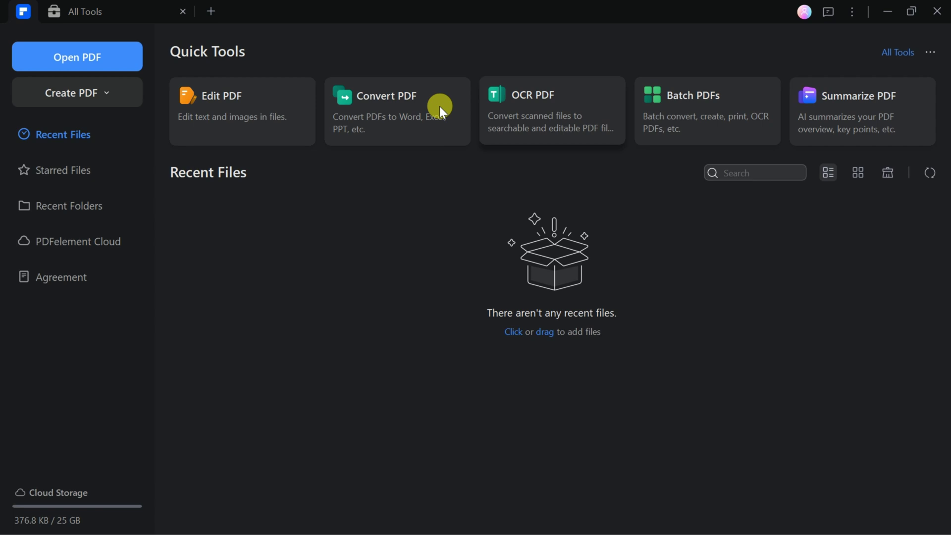
left_click(912, 55)
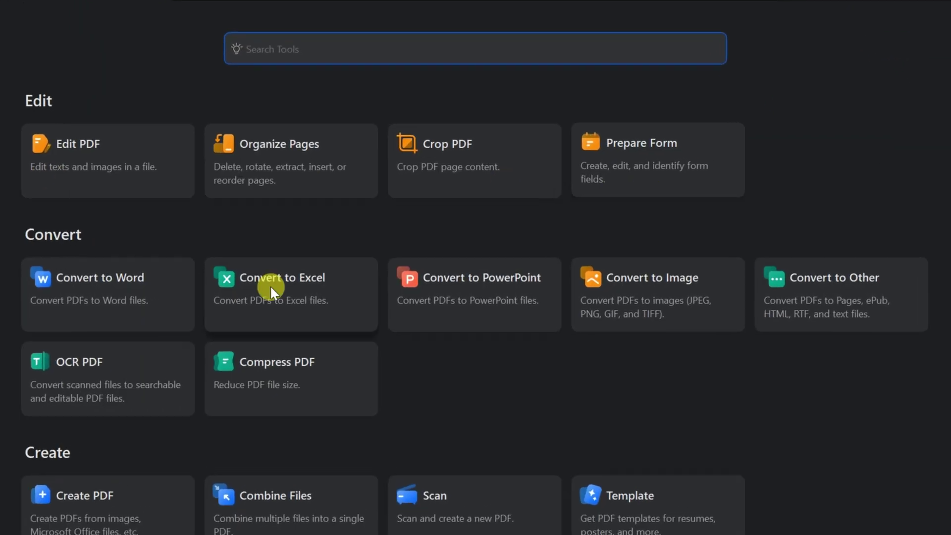
scroll(92, 331, "down", 1)
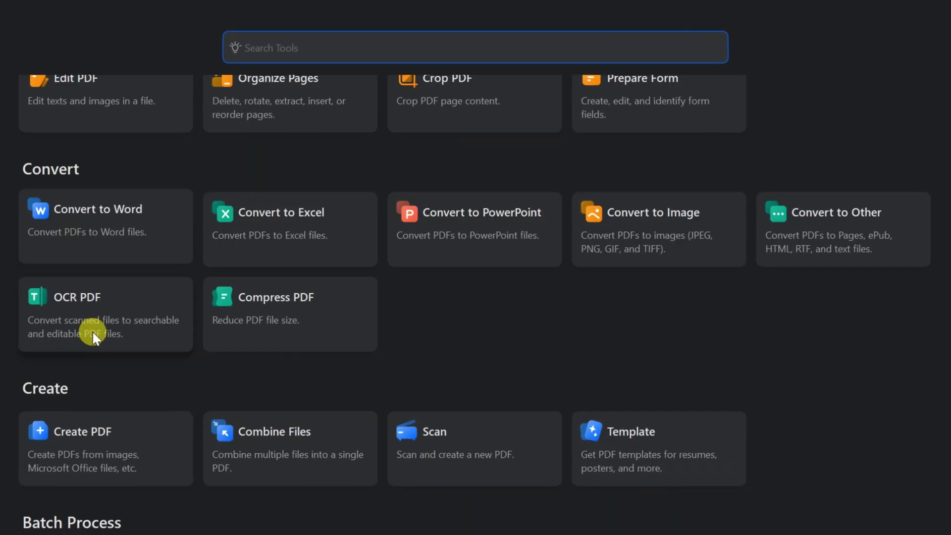
scroll(92, 331, "down", 1)
scroll(87, 331, "down", 4)
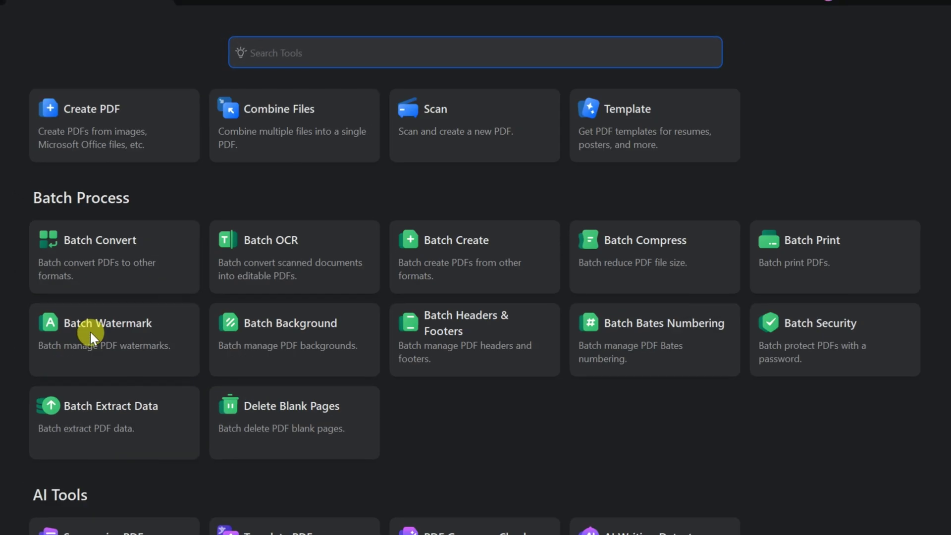
scroll(91, 330, "down", 5)
Choose Summarize PDF and open the systematic review PDF on AI in mathematics education
left_click(97, 331)
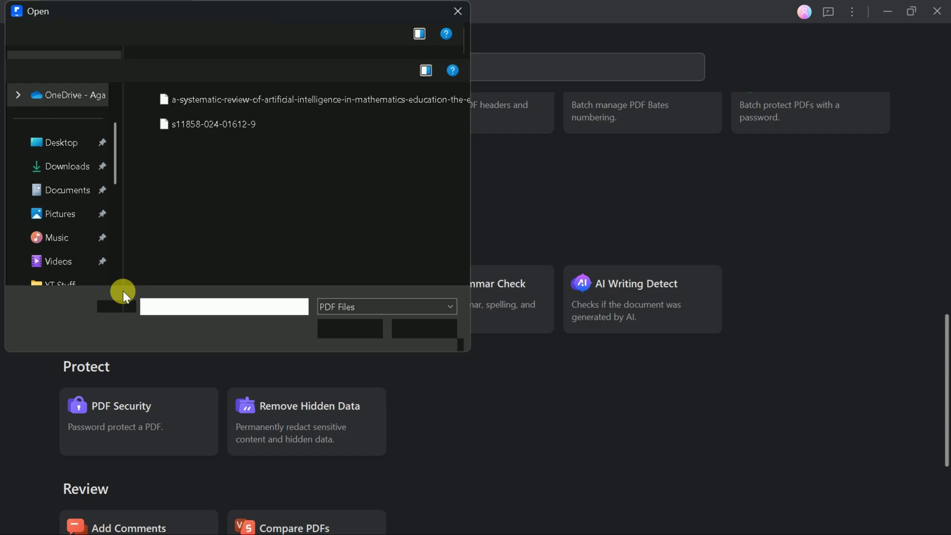
left_click(229, 101)
right_click(230, 101)
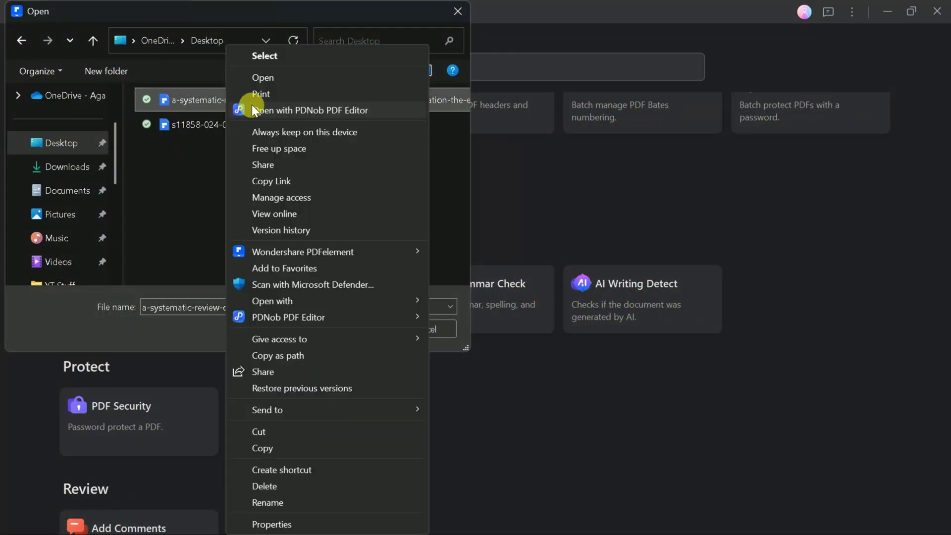
left_click(263, 77)
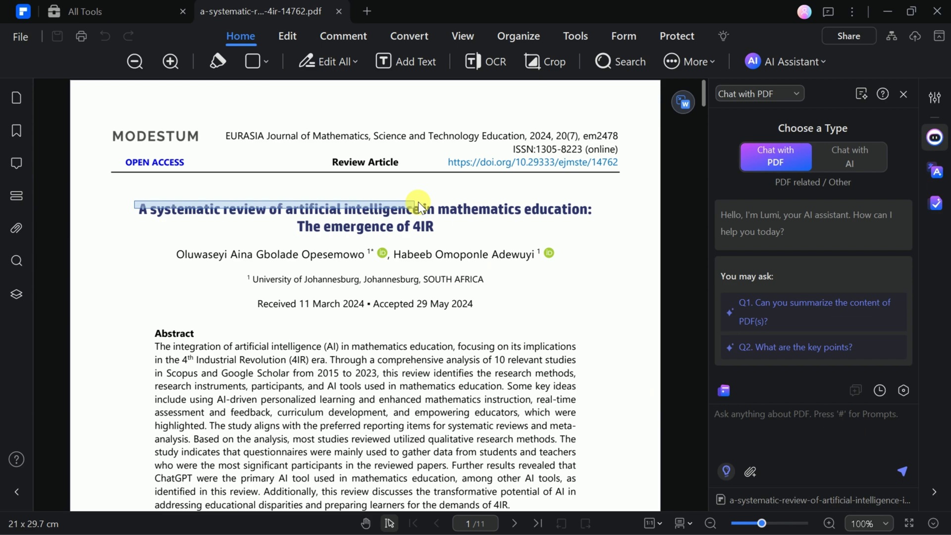
left_click_drag(418, 201, 447, 219)
left_click(456, 236)
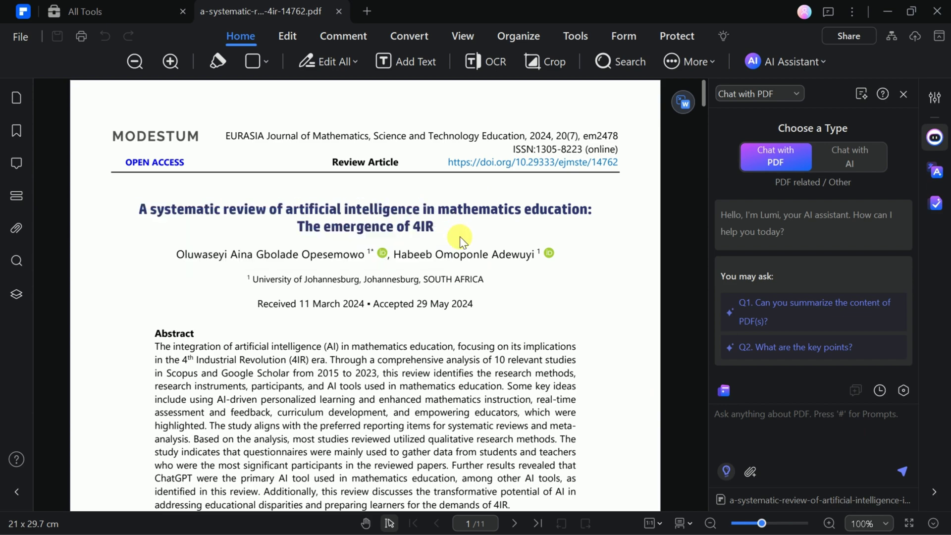
scroll(430, 228, "down", 9)
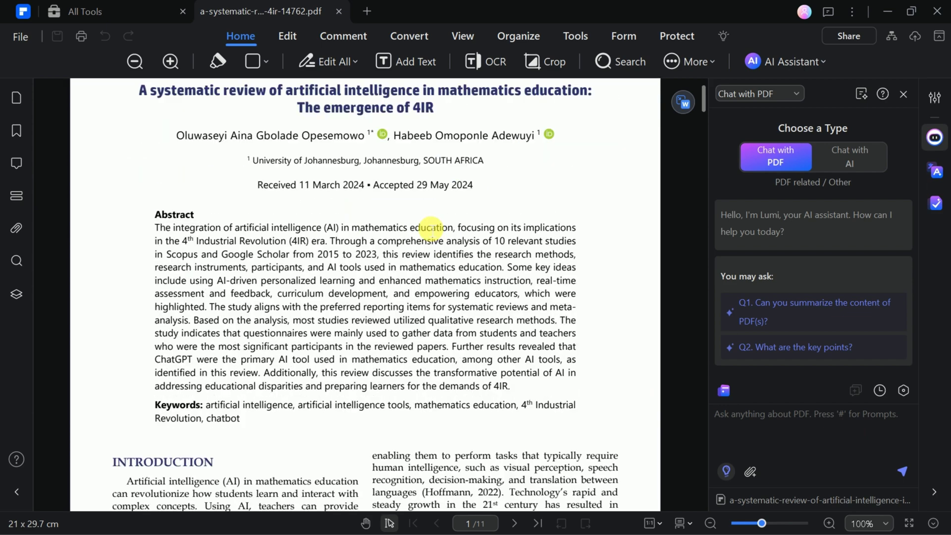
scroll(430, 228, "down", 5)
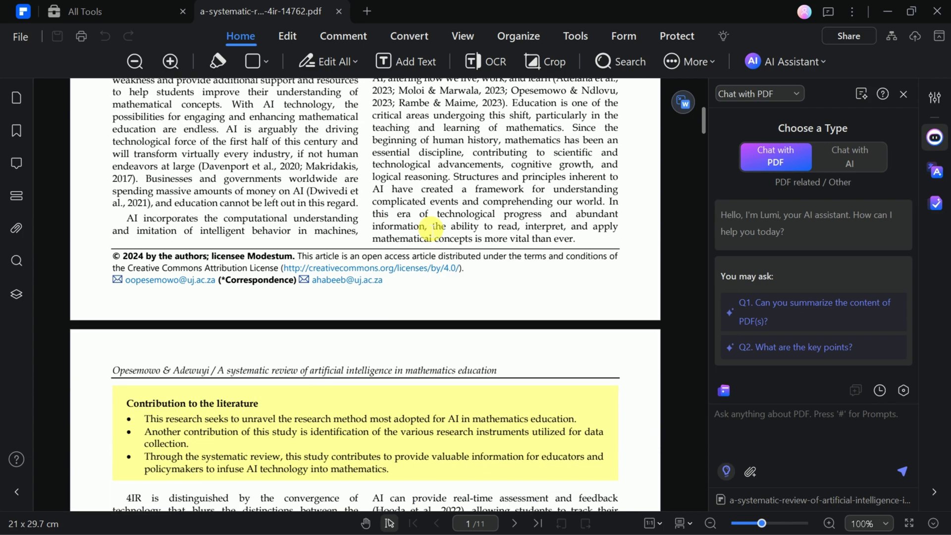
scroll(431, 228, "down", 6)
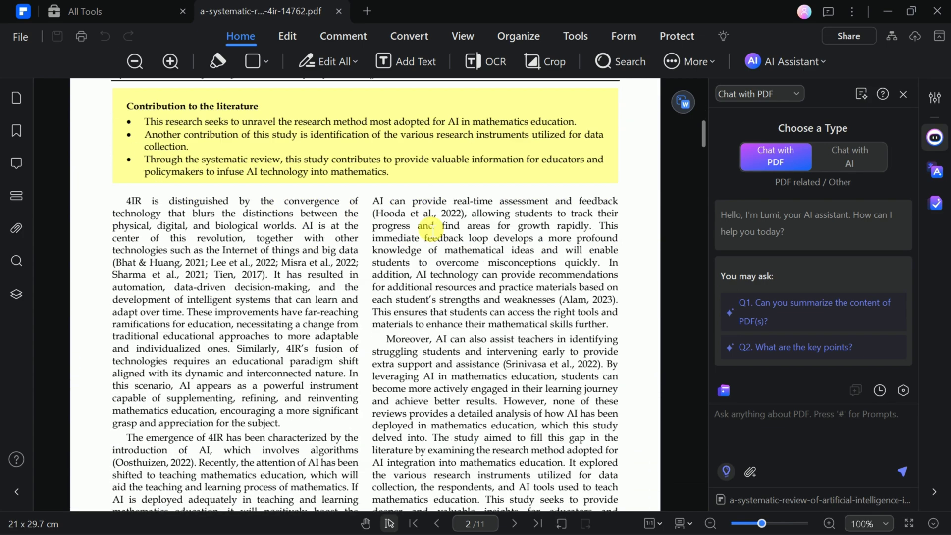
scroll(432, 229, "down", 3)
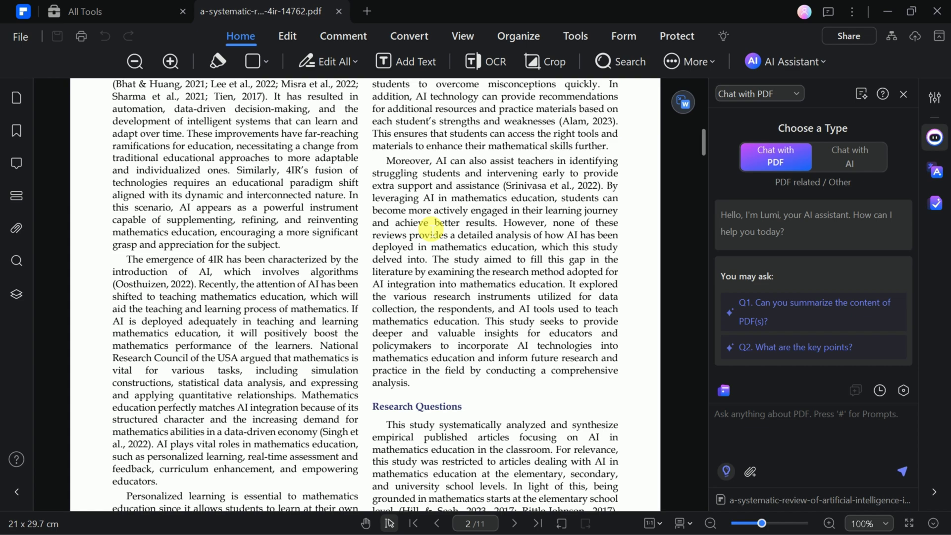
scroll(431, 228, "down", 6)
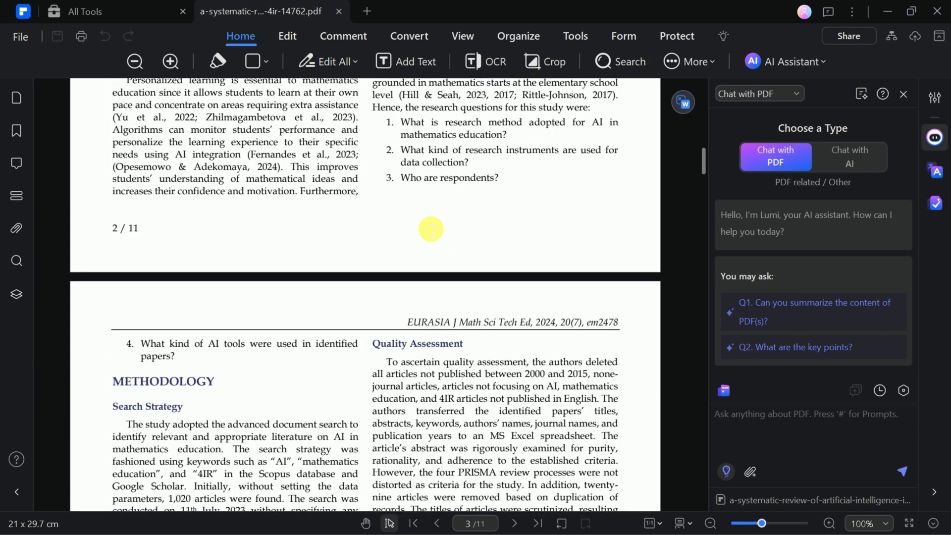
scroll(431, 229, "down", 6)
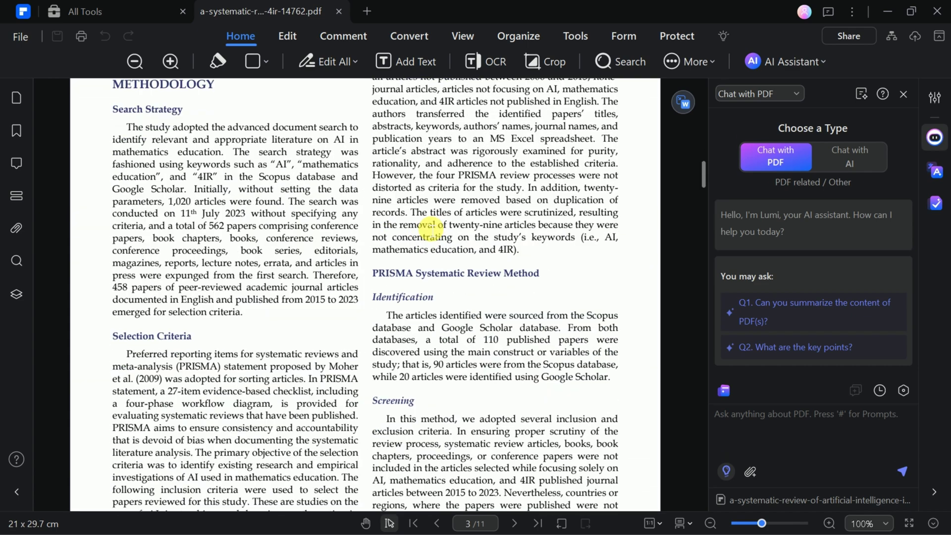
scroll(431, 228, "down", 2)
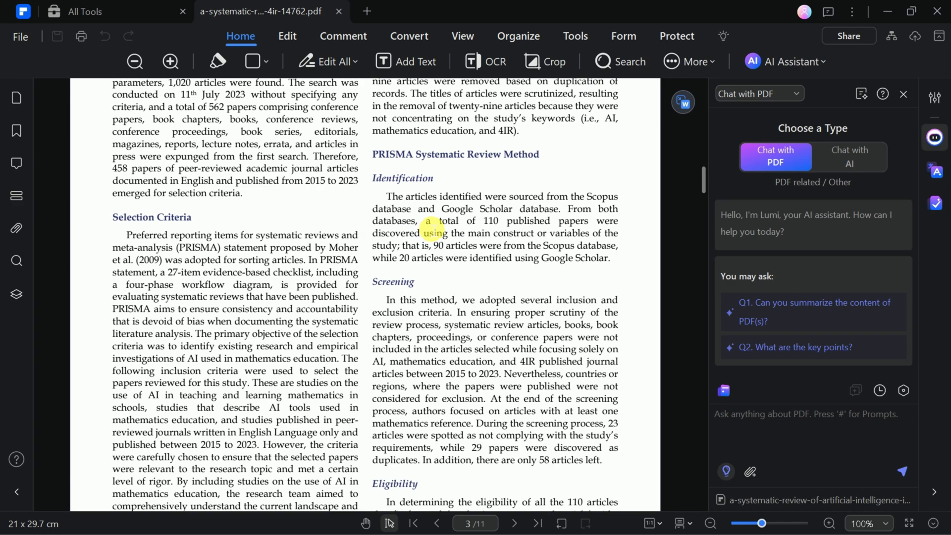
scroll(433, 229, "up", 20)
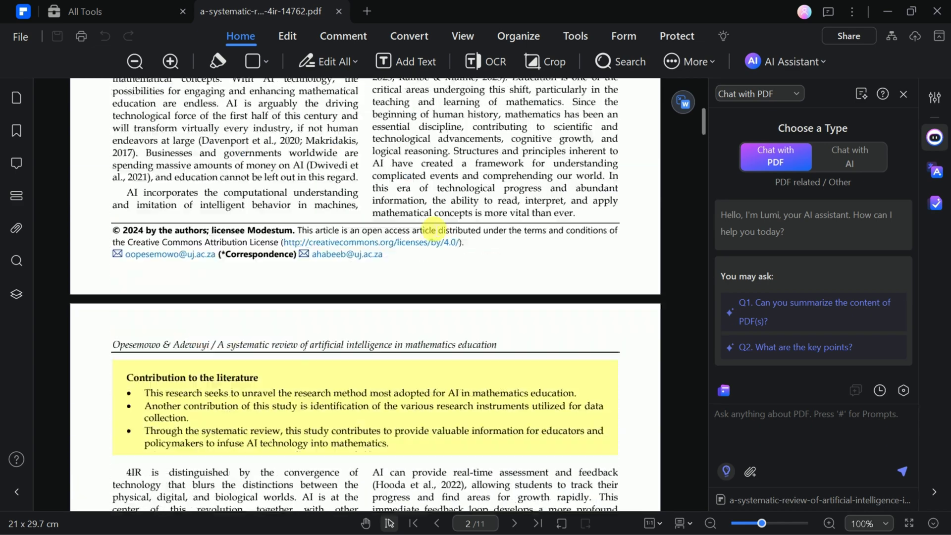
scroll(433, 229, "up", 10)
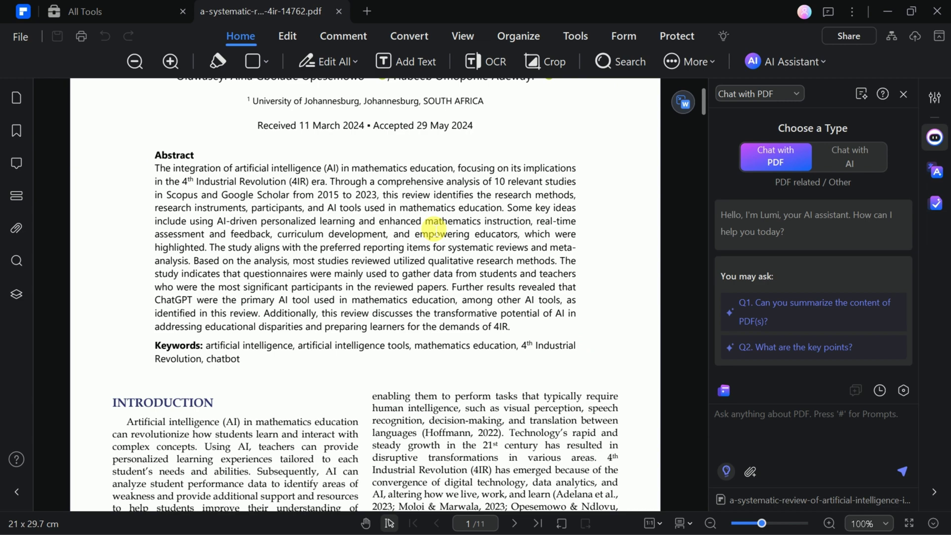
scroll(433, 229, "up", 3)
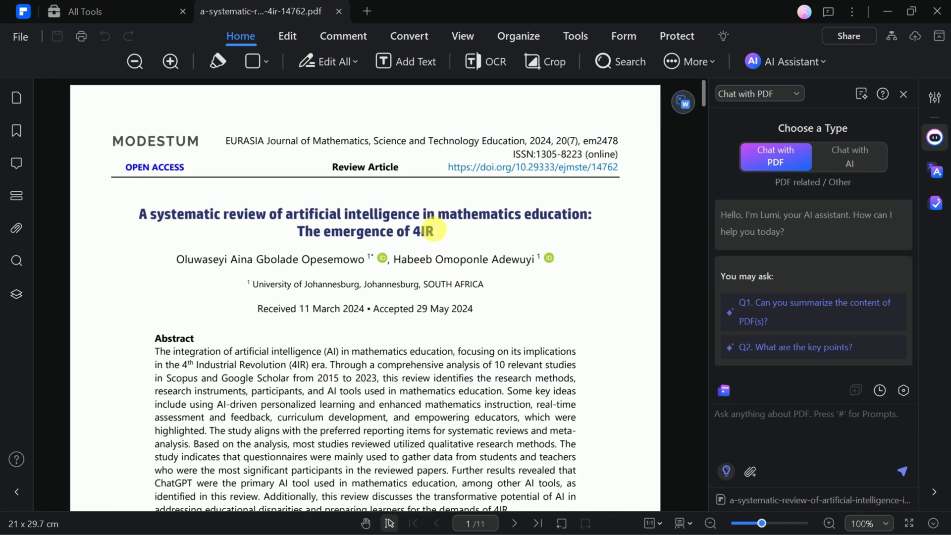
Run AI Assistant > AI Generate > Generate PPT to send the paper to Presentory AI
scroll(817, 113, "down", 1)
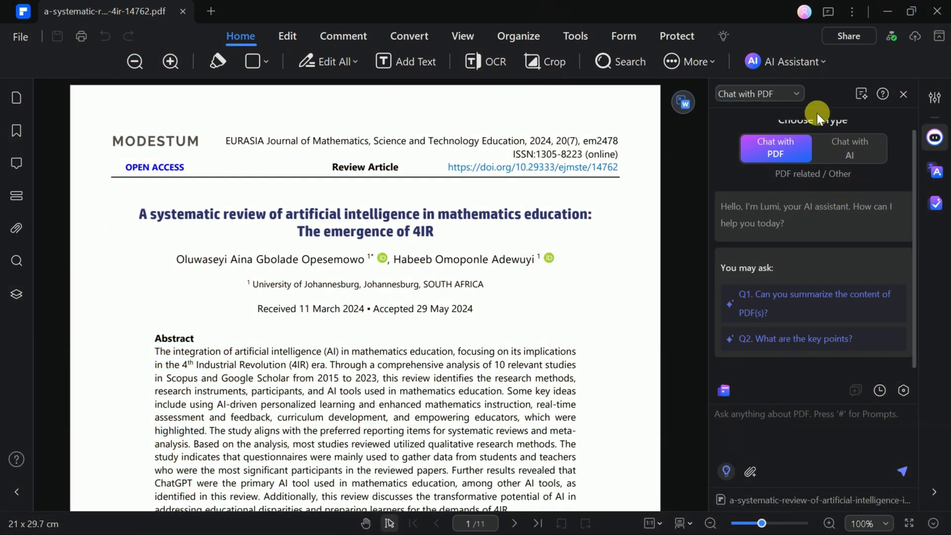
left_click(797, 96)
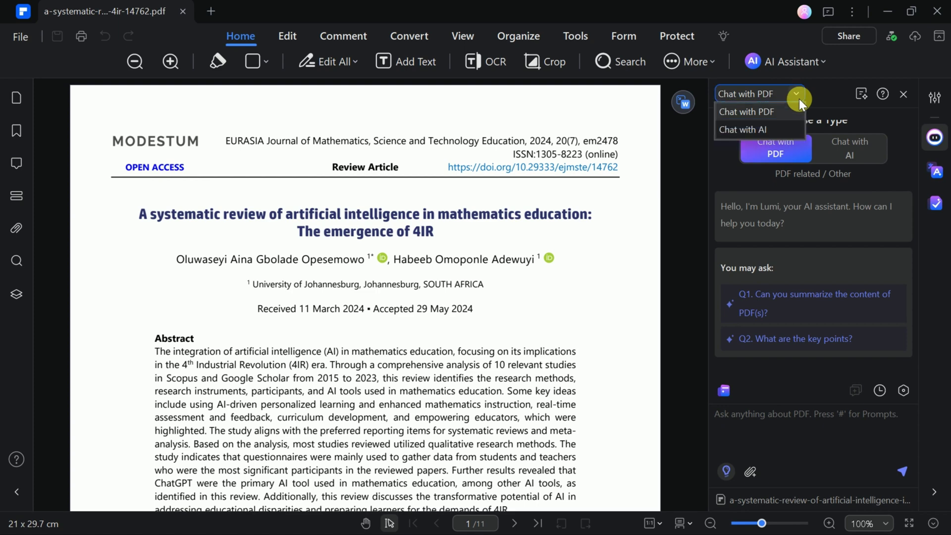
left_click(822, 63)
mouse_move(843, 176)
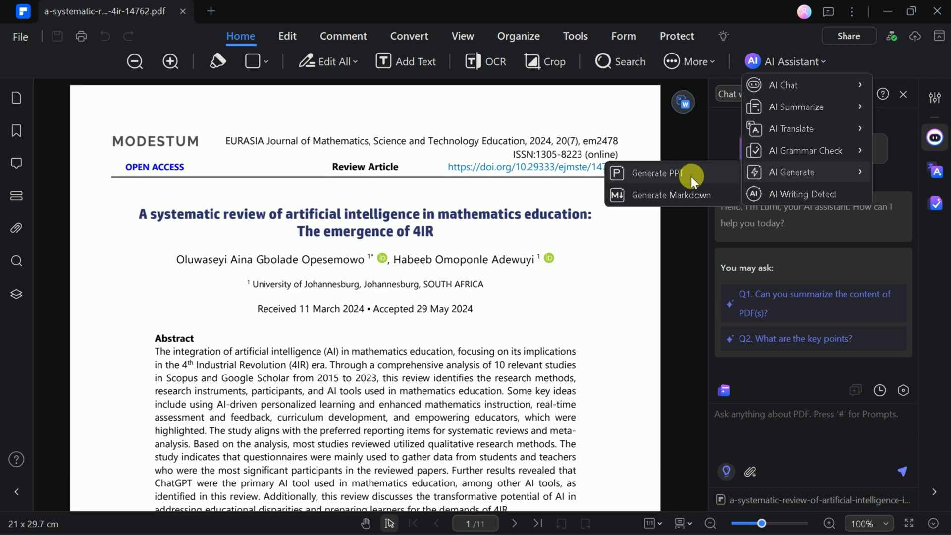
left_click(655, 173)
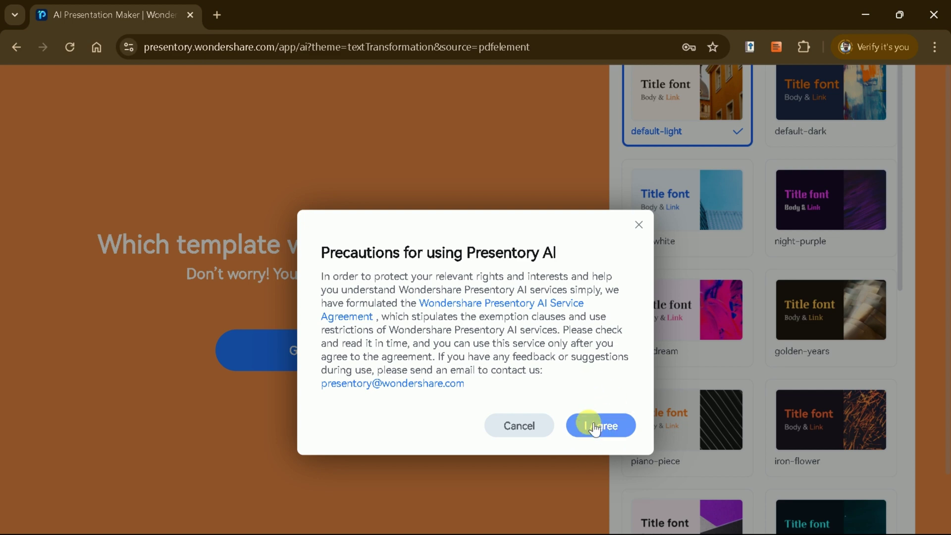
Agree to Presentory's AI terms, try night-purple and pink-dream templates, and settle on blue-white
left_click(596, 427)
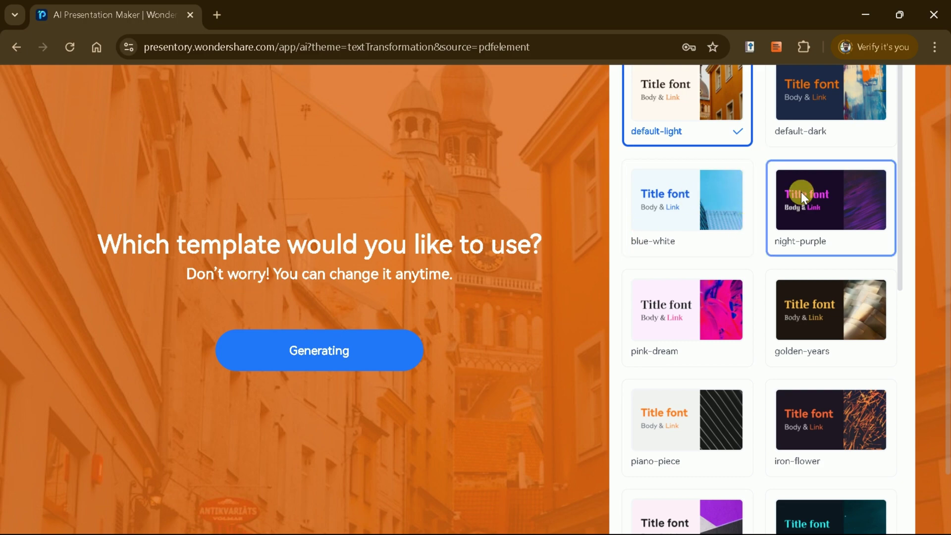
left_click(798, 118)
left_click(811, 201)
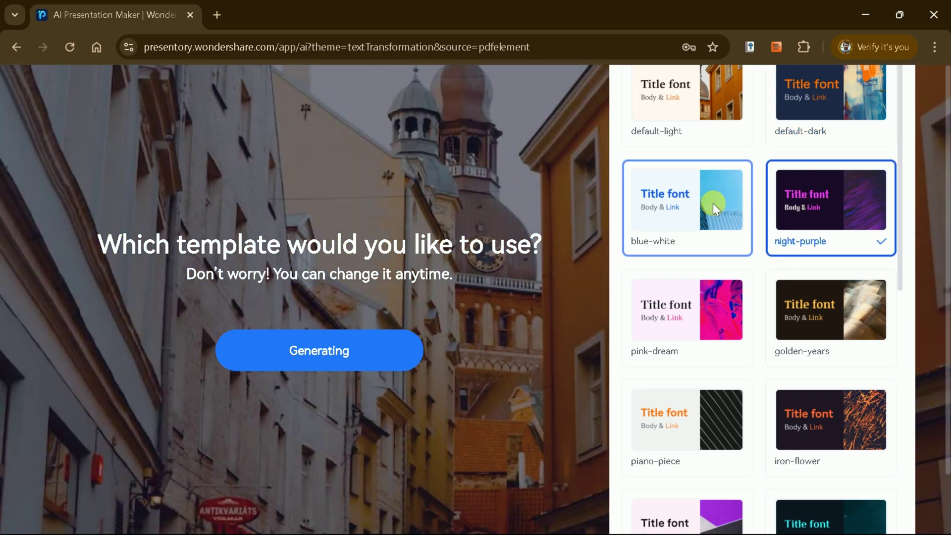
scroll(706, 323, "down", 5)
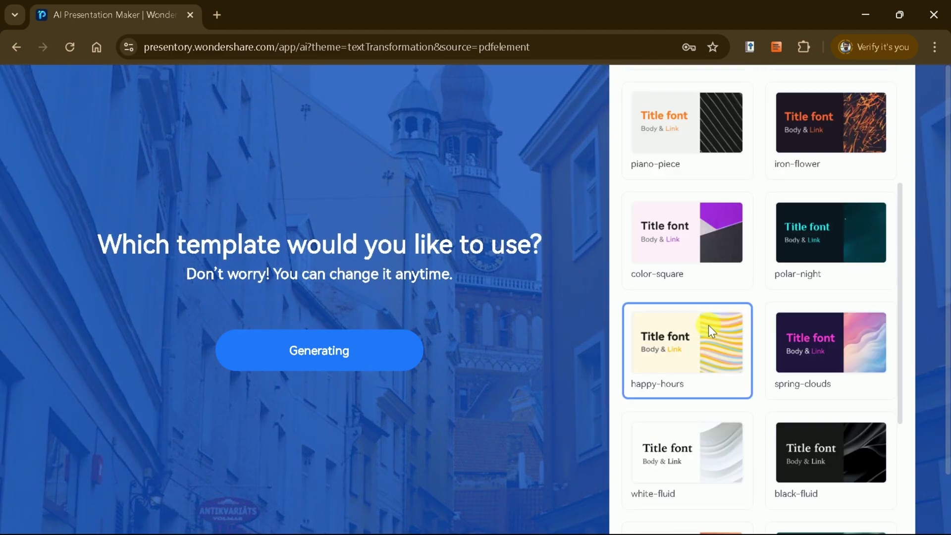
scroll(709, 325, "up", 5)
left_click(707, 322)
left_click(703, 228)
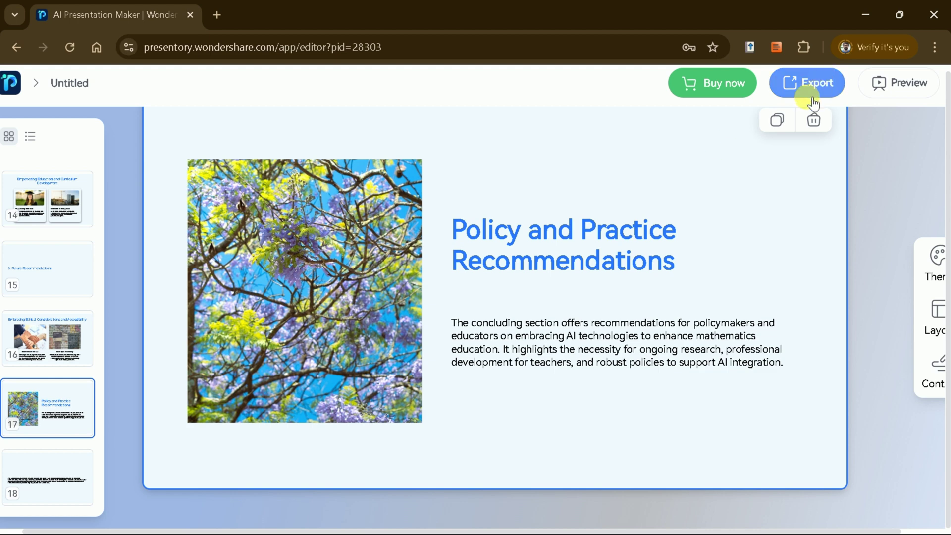
Export the deck as a PowerPoint file, Untitled.pptx, and open it
left_click(807, 87)
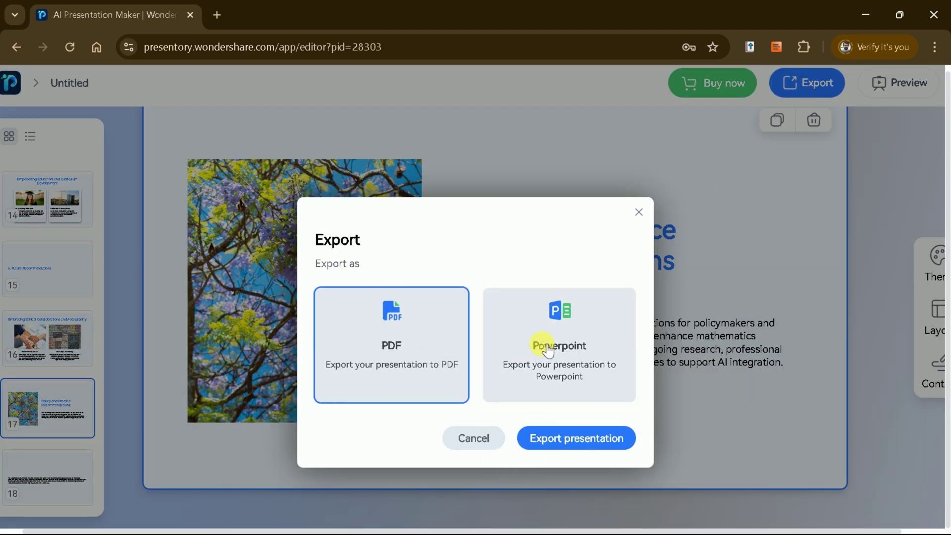
left_click(564, 337)
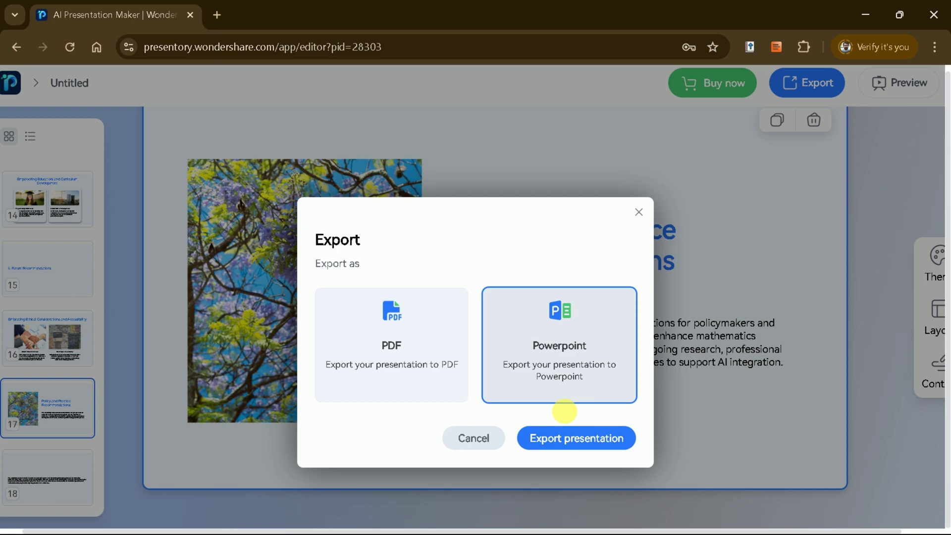
left_click(573, 440)
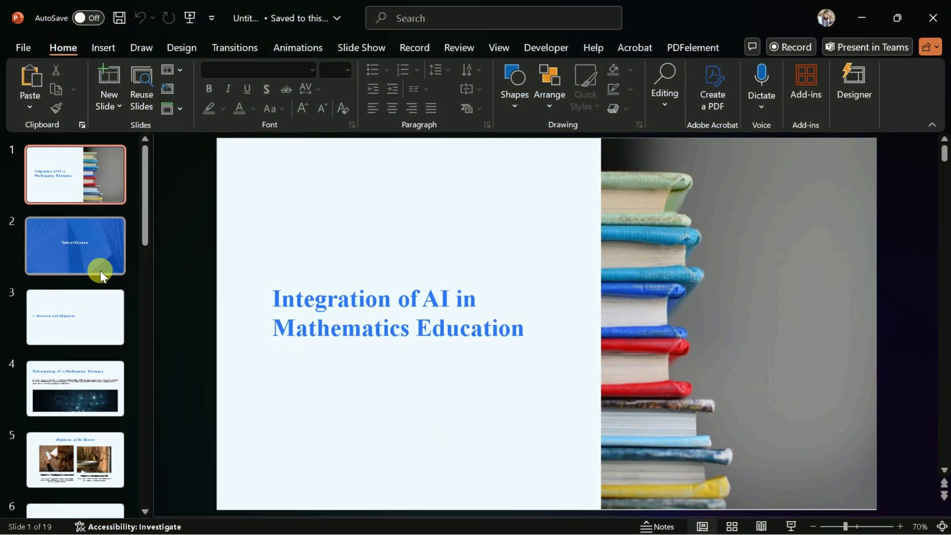
View slides 5 (Objectives of the Review), 7, 8 (Instruments for Data Collection) and 9
scroll(98, 293, "down", 5)
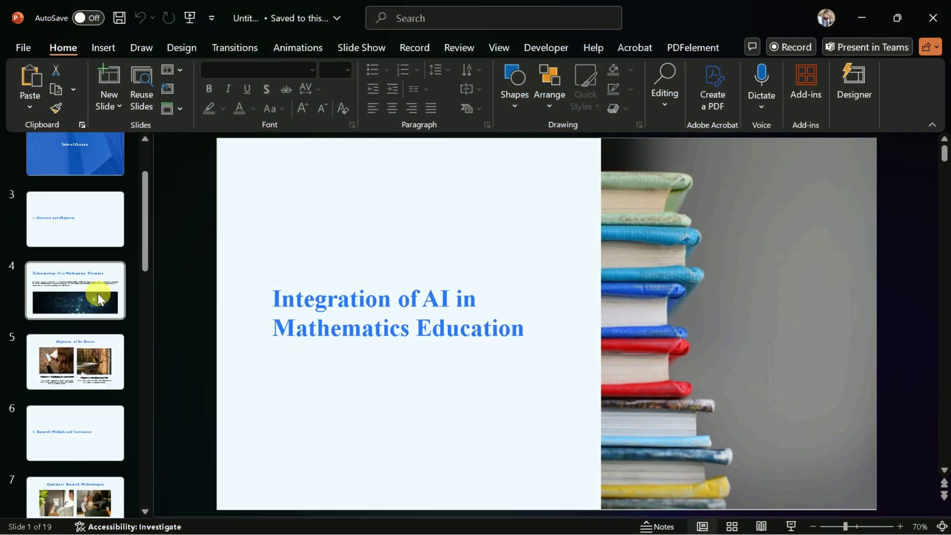
scroll(97, 283, "down", 1)
left_click(99, 301)
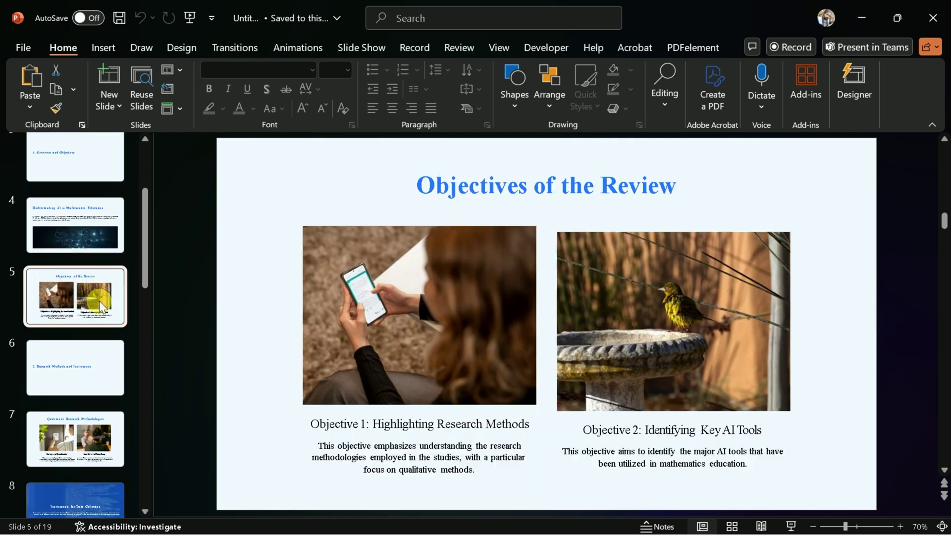
scroll(97, 343, "down", 2)
left_click(97, 365)
left_click(97, 422)
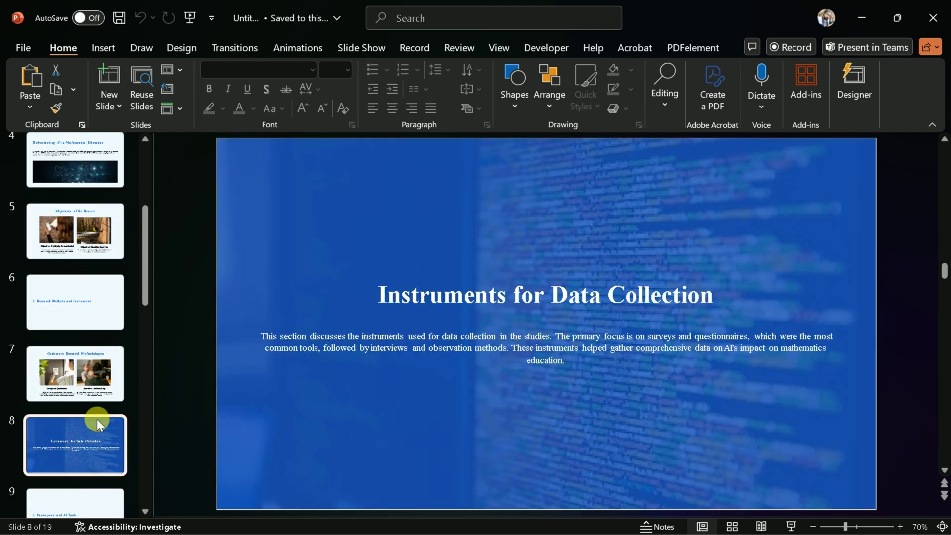
scroll(96, 419, "down", 1)
left_click(96, 435)
scroll(101, 412, "up", 4)
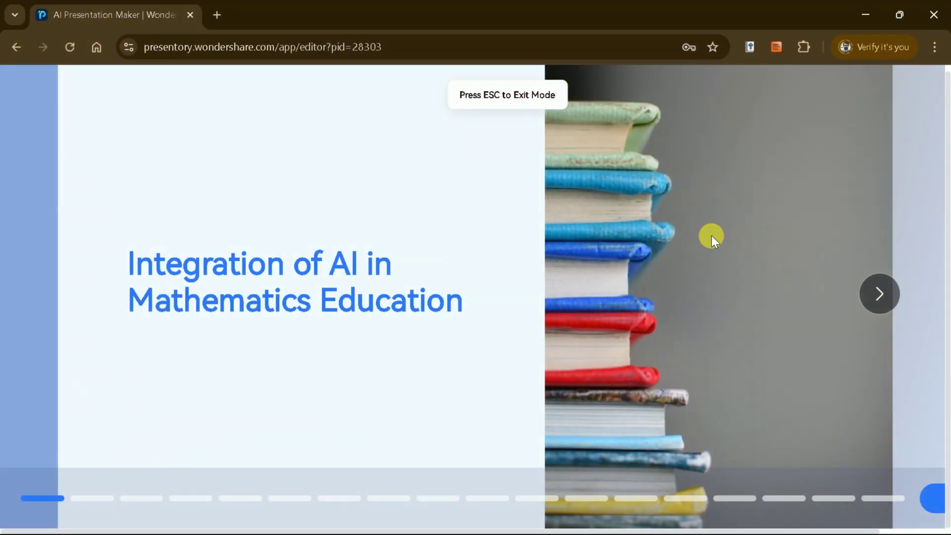
Step the preview from Table of Contents through to the Prominent AI Tools in Use slide
key("Right")
key("Right")
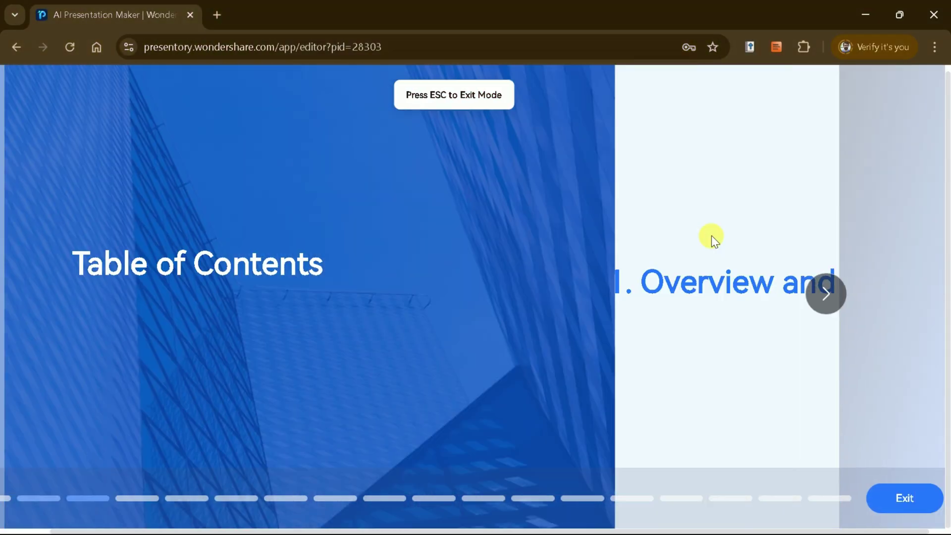
key("Right")
key("Right")
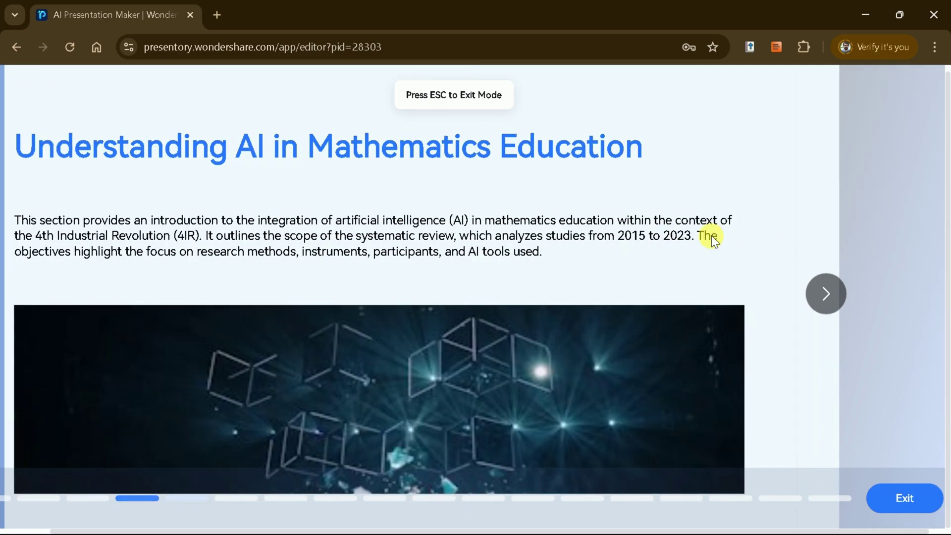
key("Right")
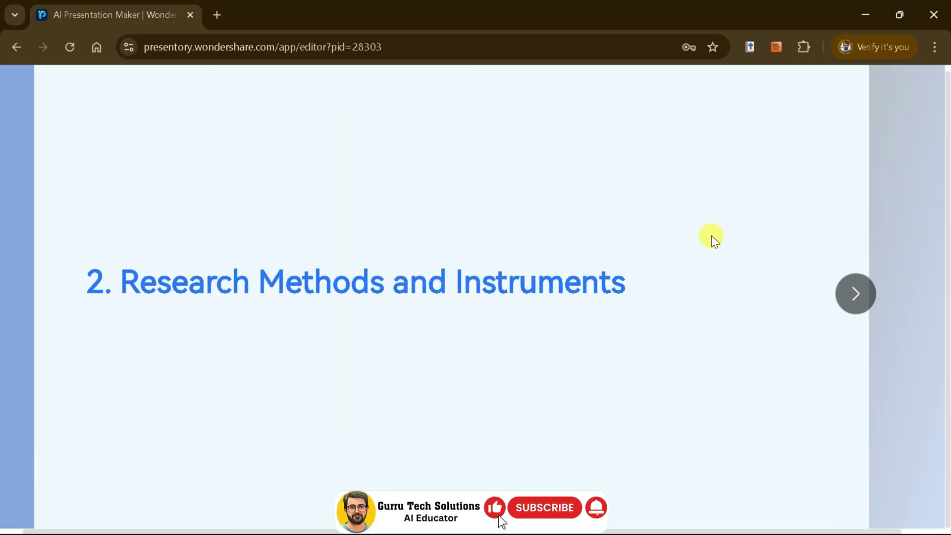
key("Right")
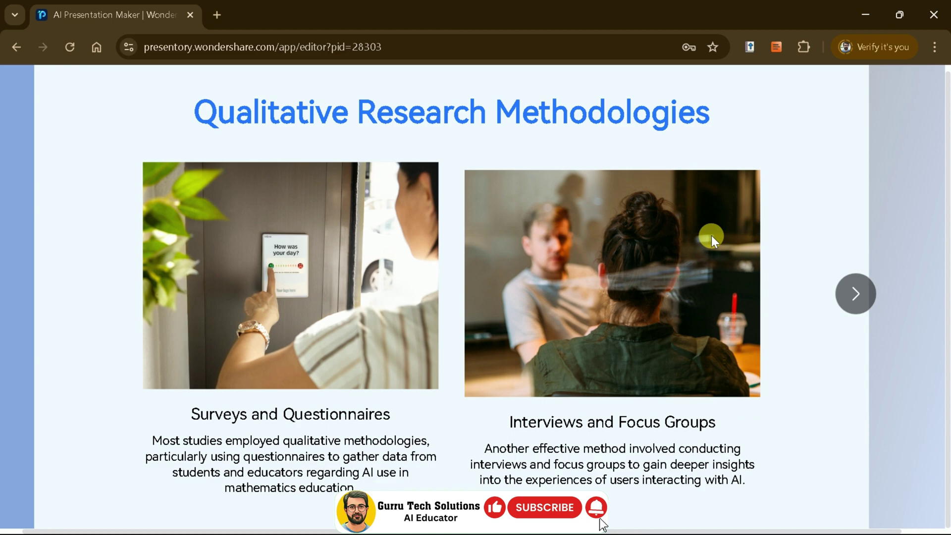
key("Right")
key("Right")
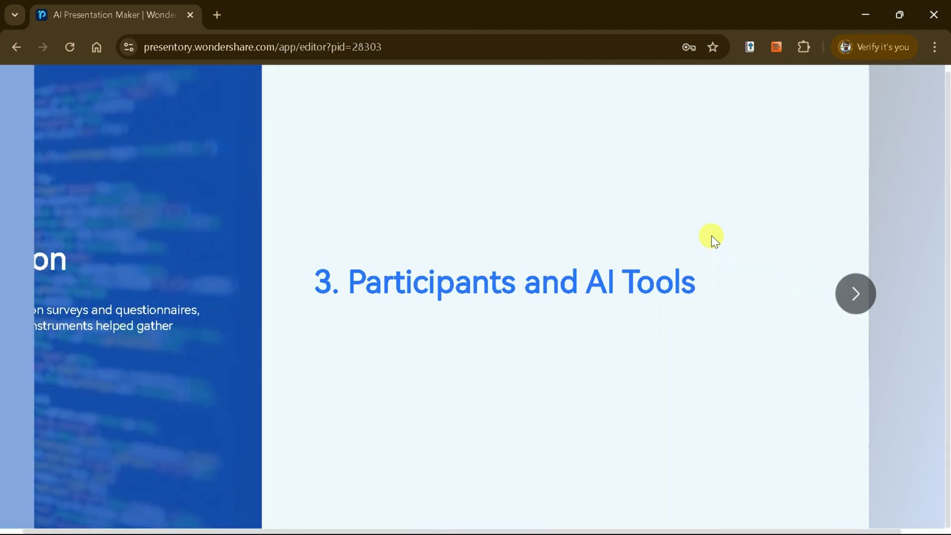
key("Right")
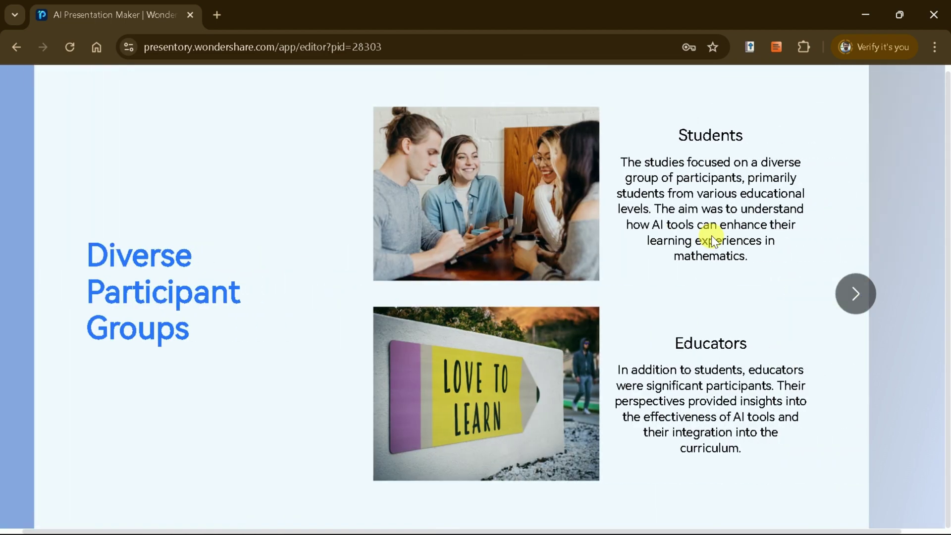
key("Right")
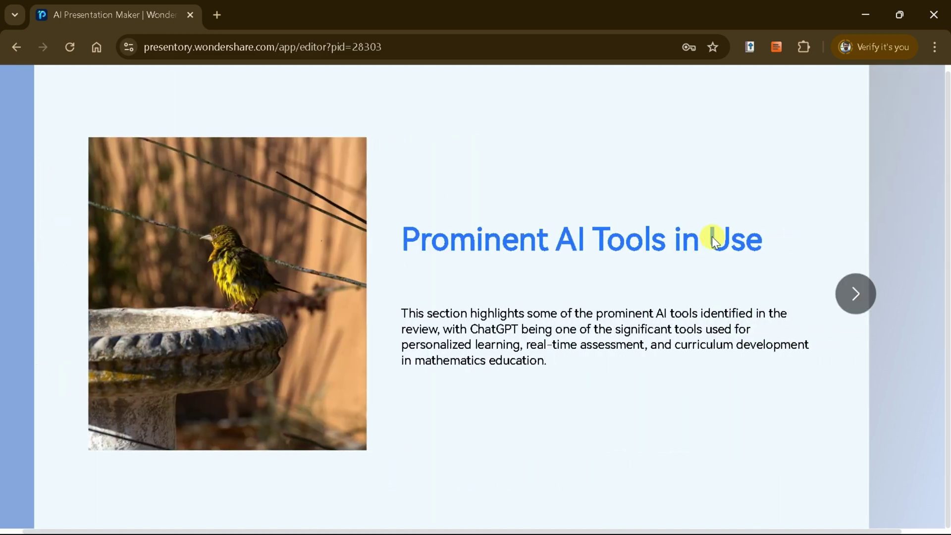
key("Right")
key("Right")
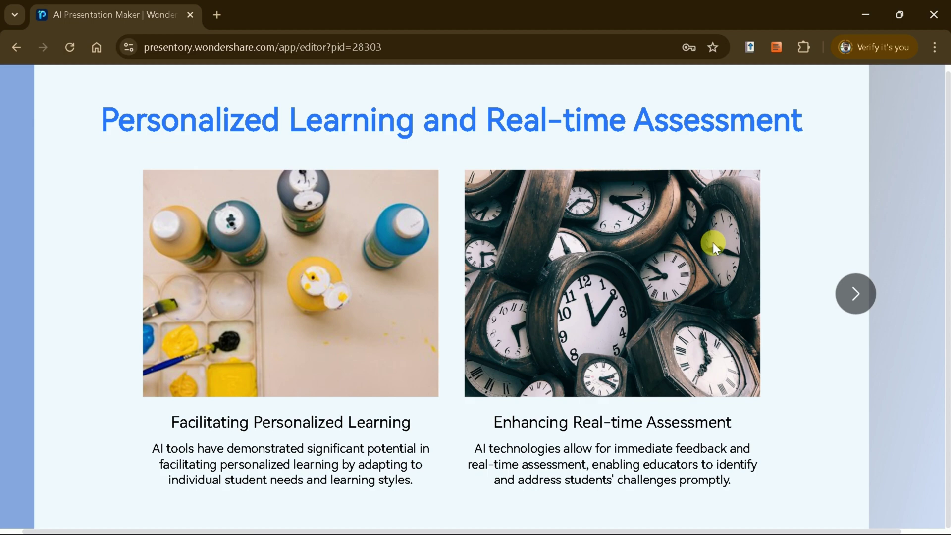
Continue past Future Recommendations, back up to Policy and Practice Recommendations, and exit the preview
key("Right")
key("Right")
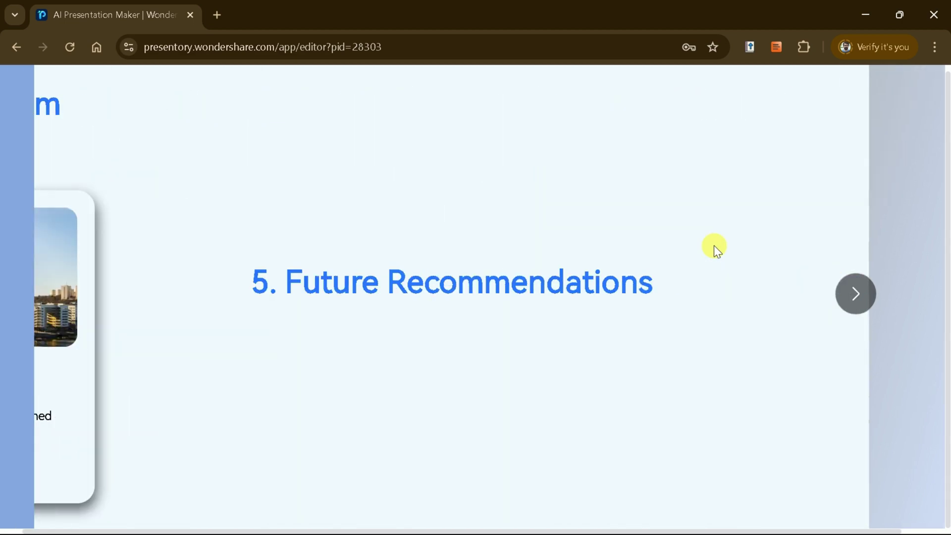
key("Right")
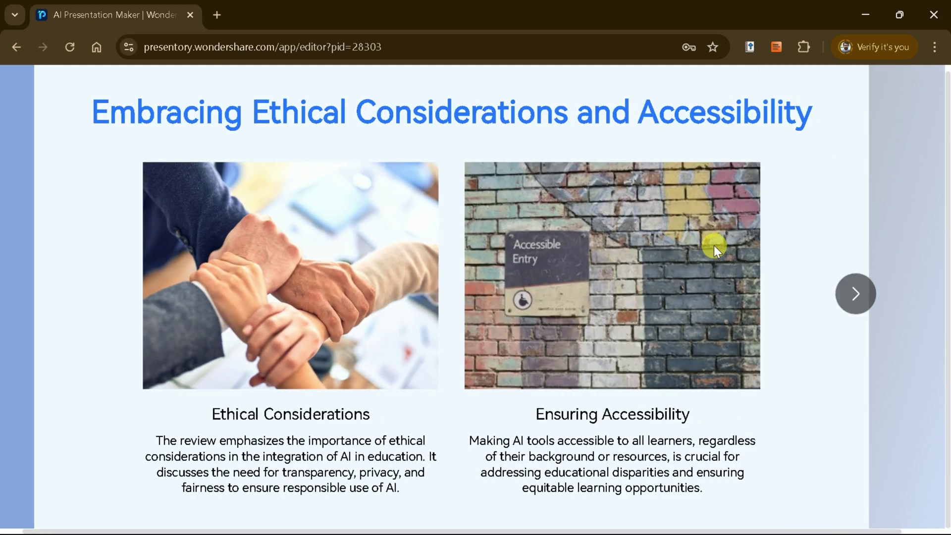
key("Right")
key("Right")
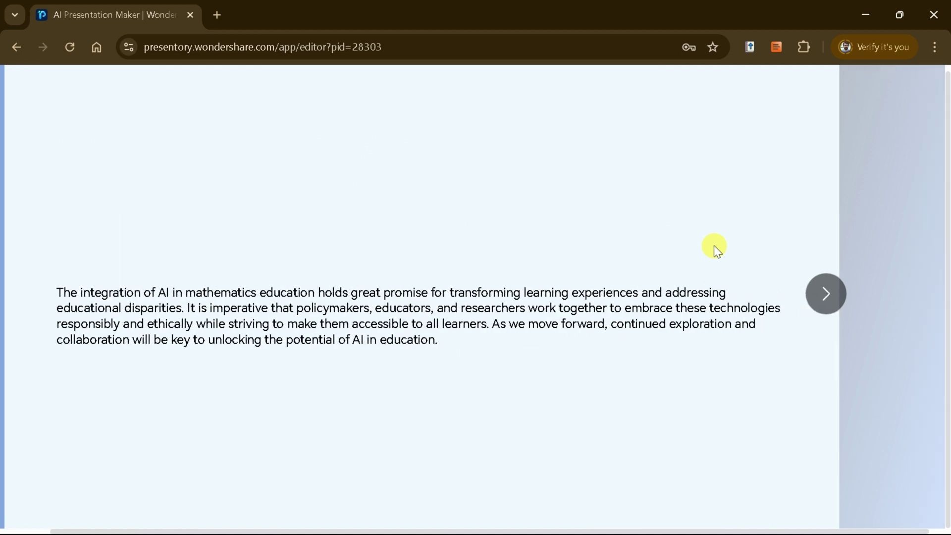
key("Right")
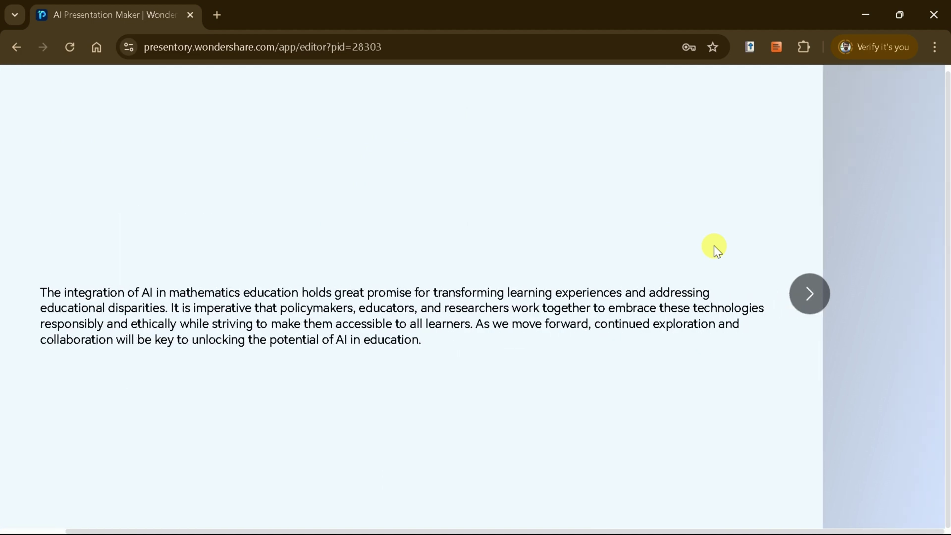
key("Left")
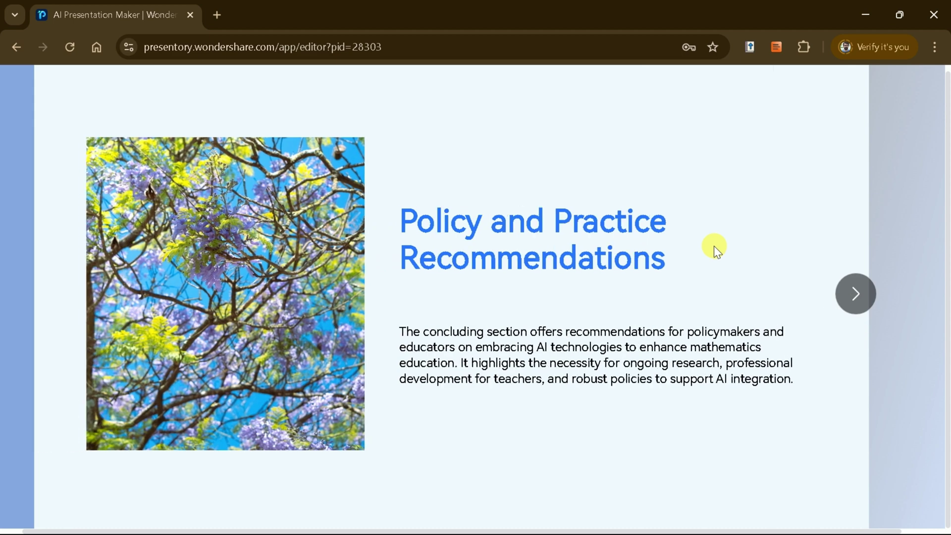
key("Escape")
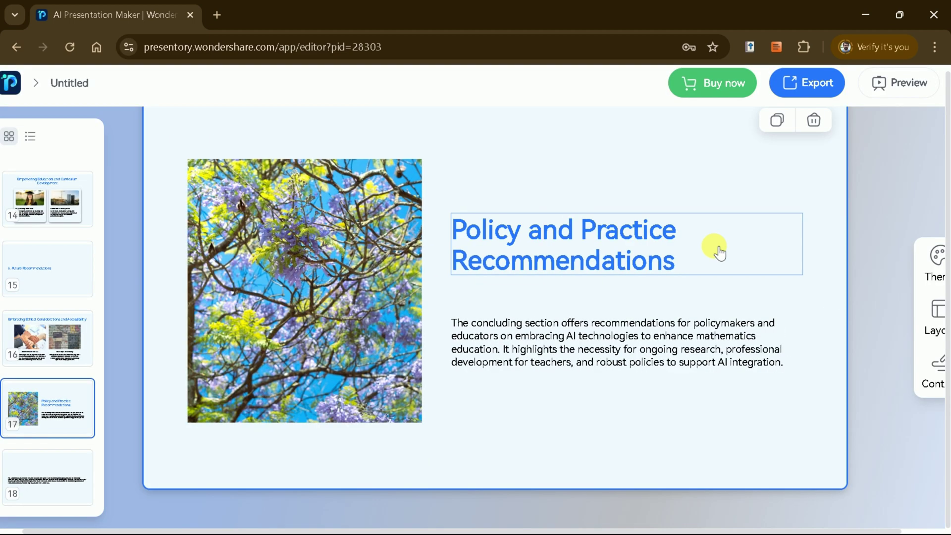